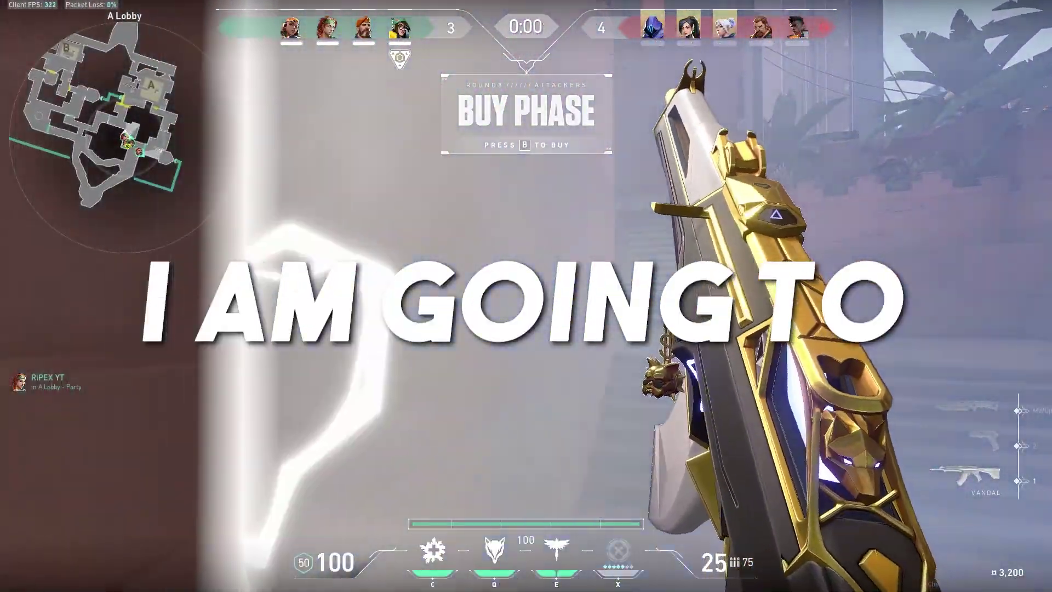
- Move the Optimizer file to the middle of the desktop
key(1)
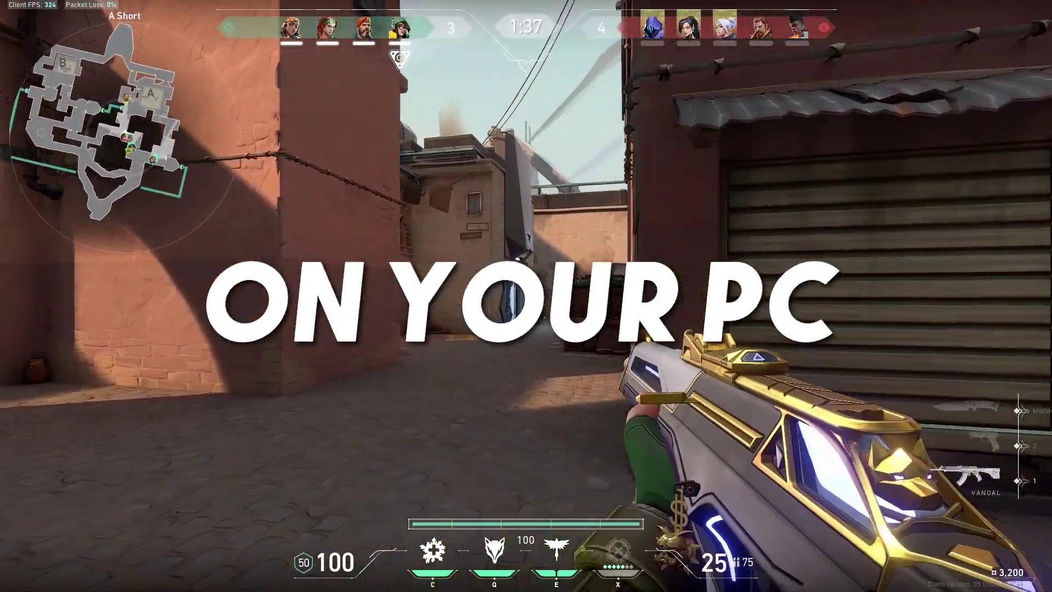
click(525, 296)
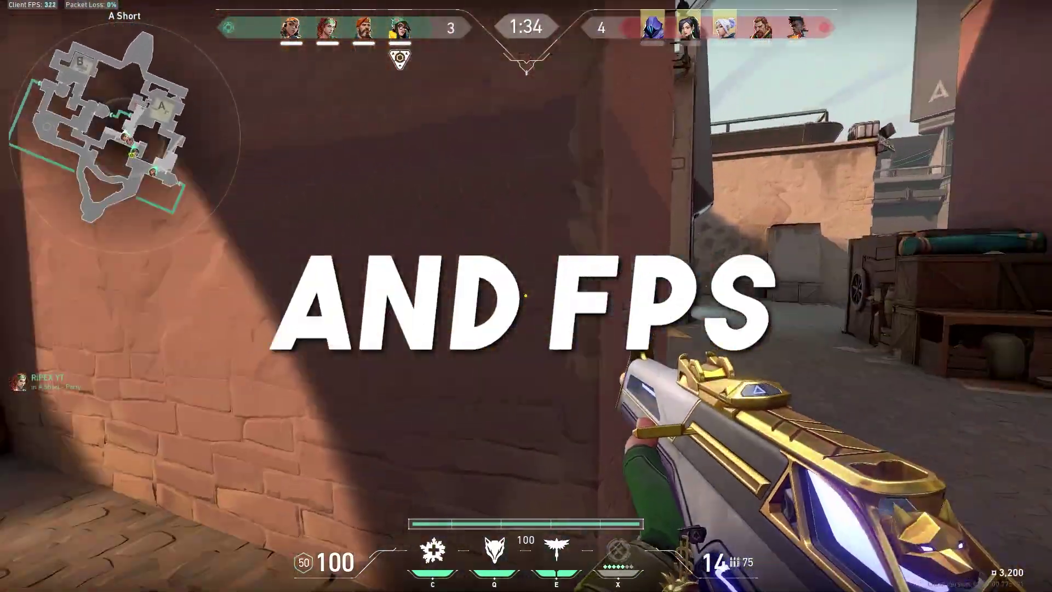
key(e)
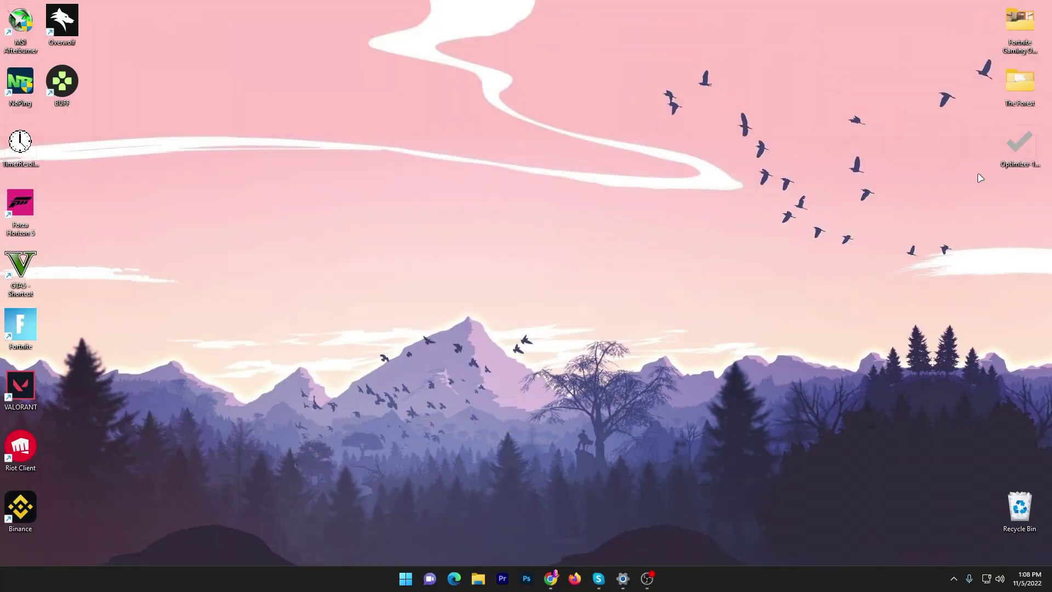
drag(1013, 157, 552, 164)
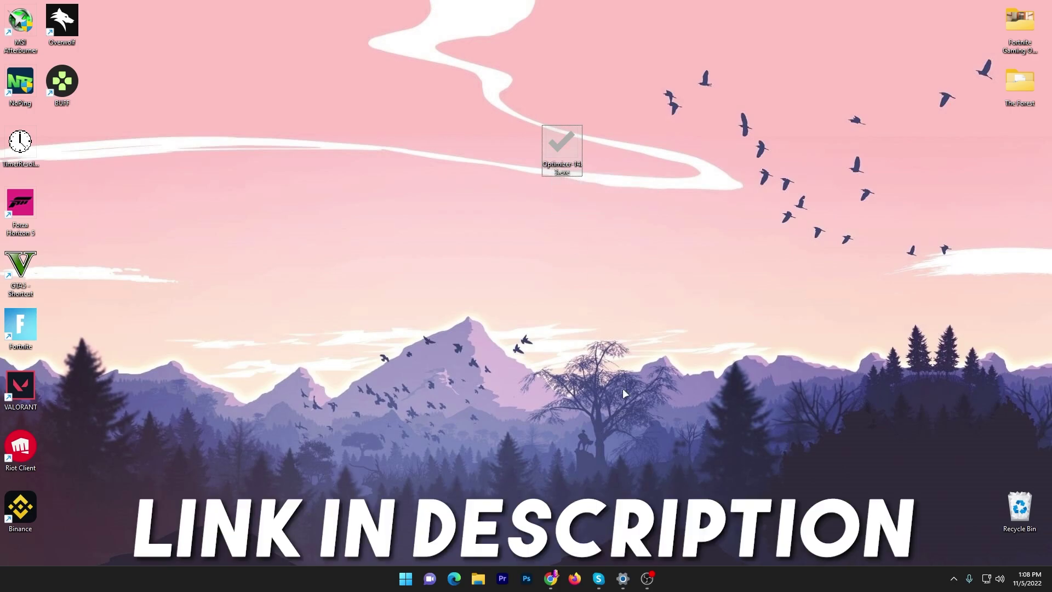
- In the maximized browser, open the Optimizer v14.3 post under Softwares and download Optimizer-14.3.exe from MediaFire
click(551, 578)
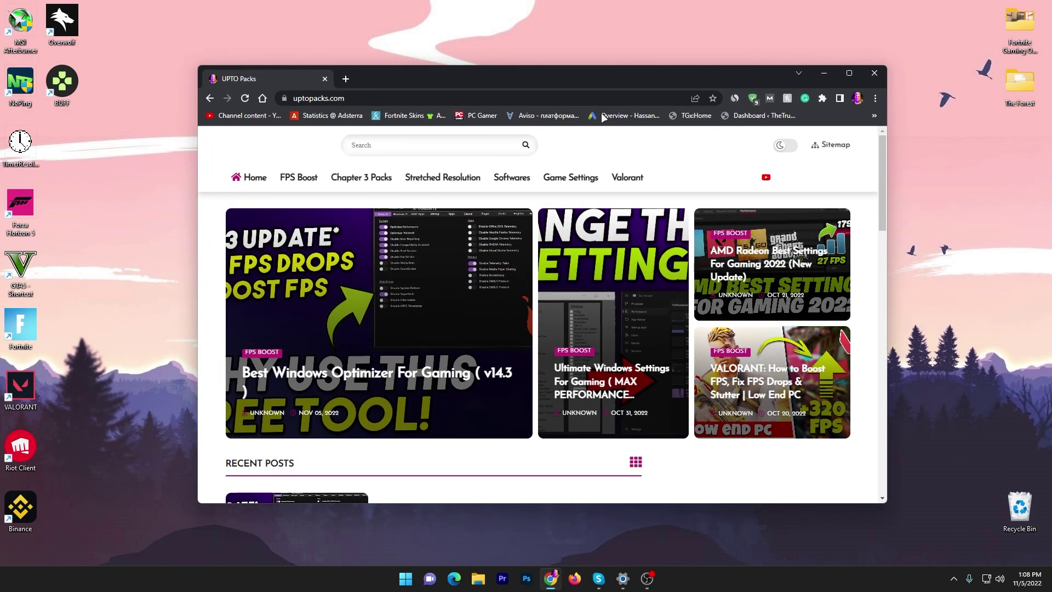
double_click(612, 71)
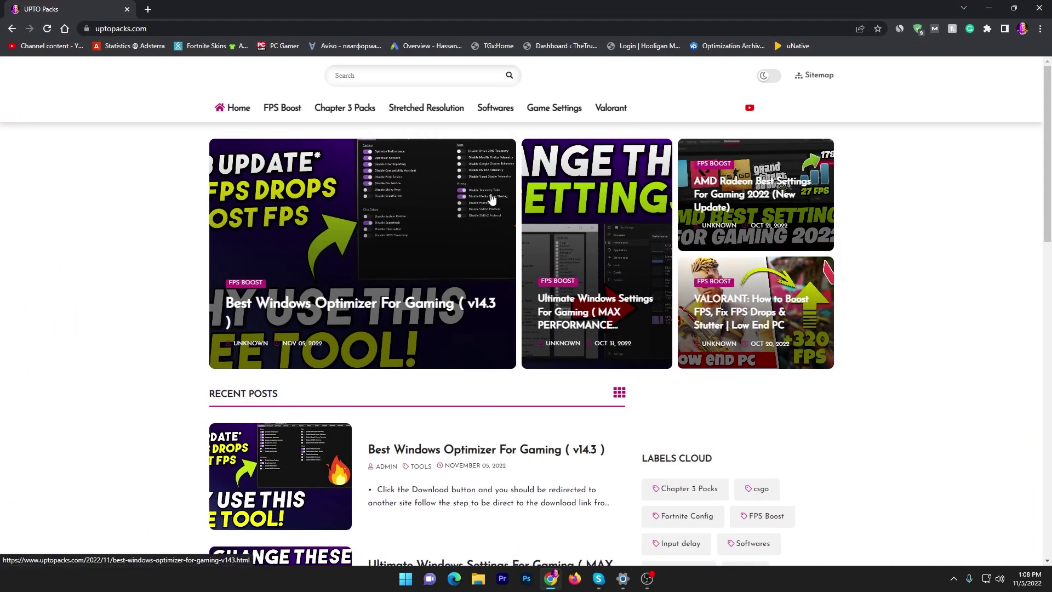
click(490, 113)
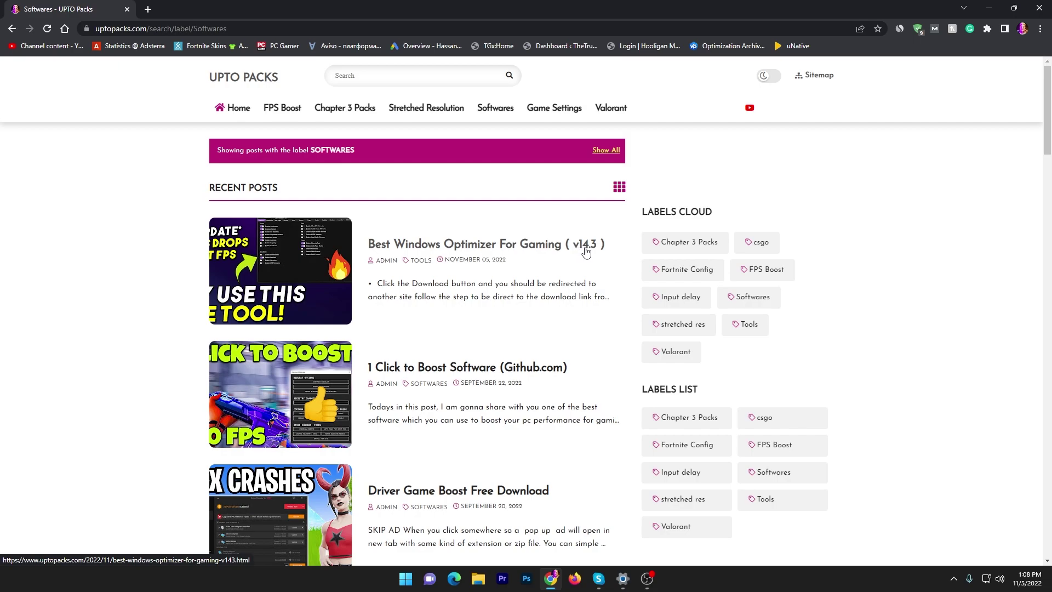
click(305, 249)
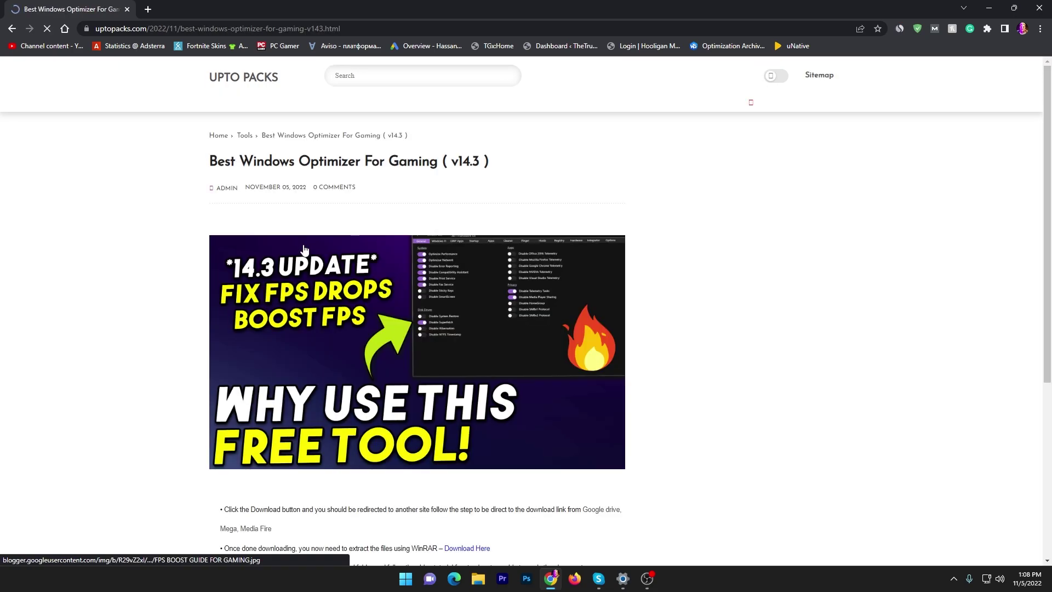
scroll(305, 249, down, 7)
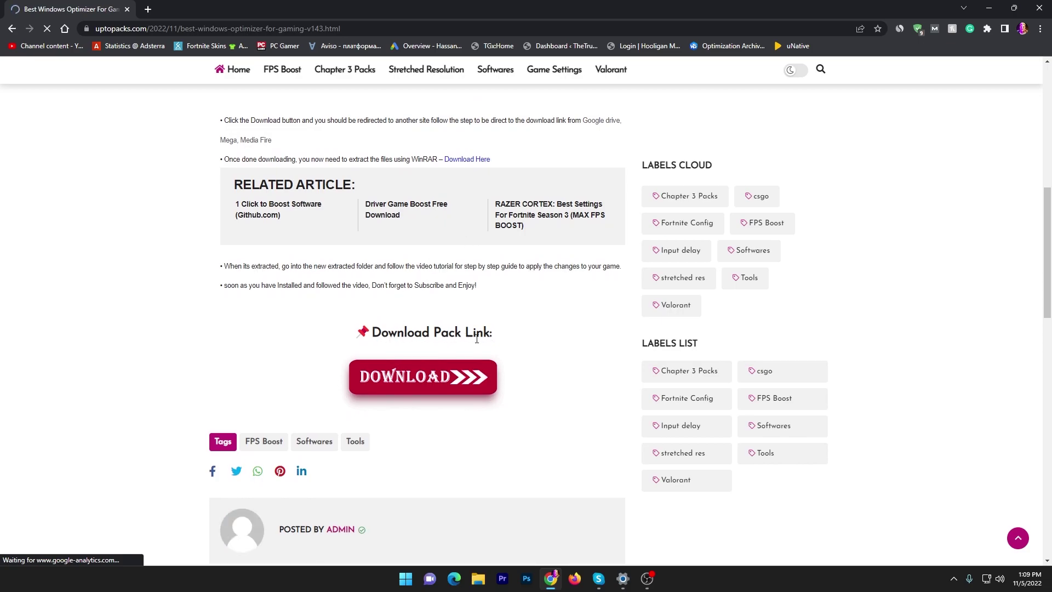
click(396, 387)
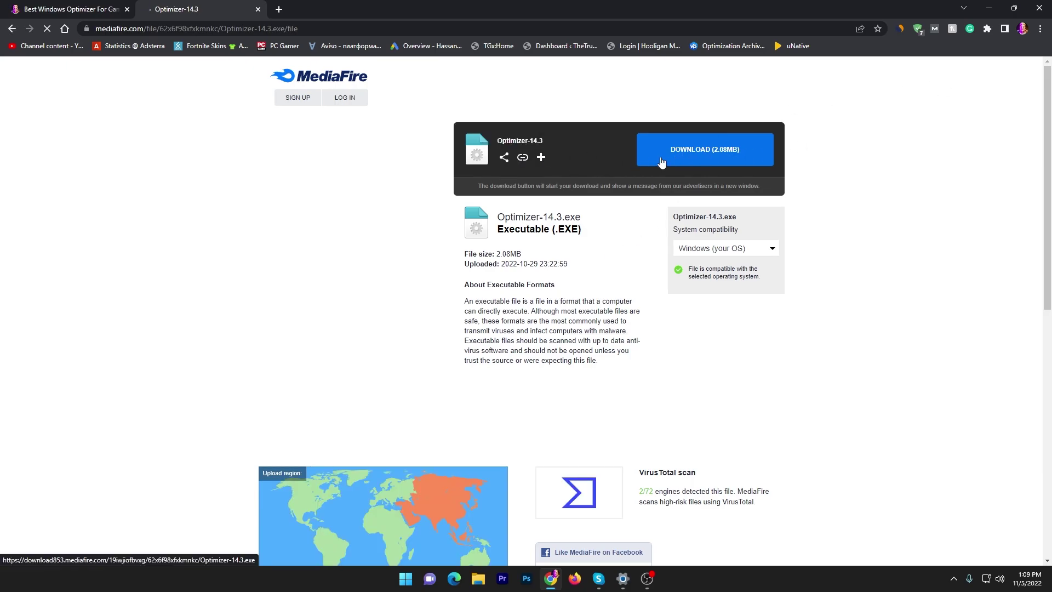
click(661, 163)
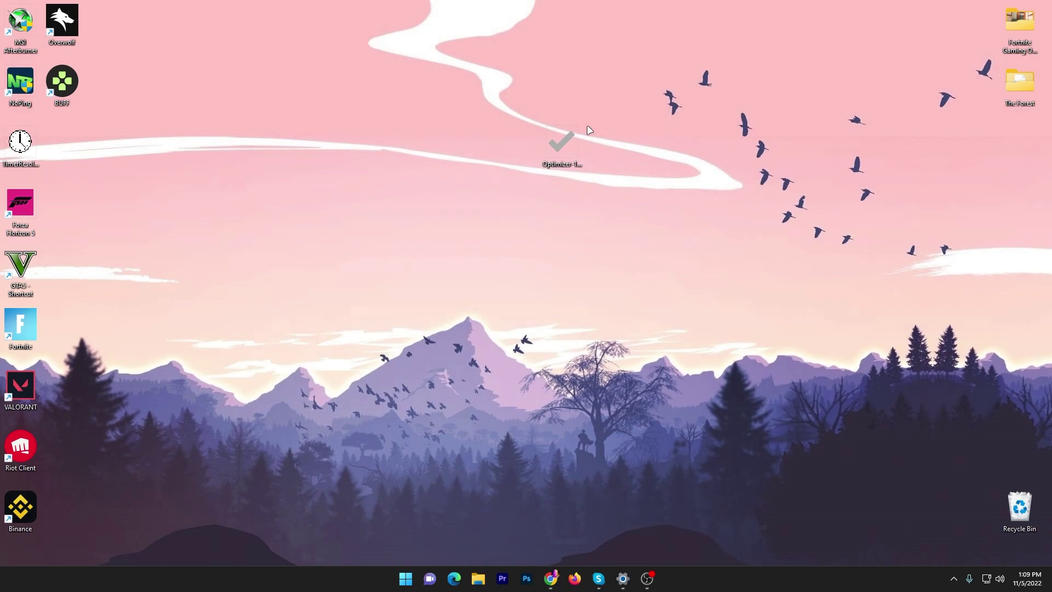
- Launch Optimizer-14.3.exe from the desktop, then restore its window and centre it on screen
drag(534, 102, 647, 219)
double_click(563, 146)
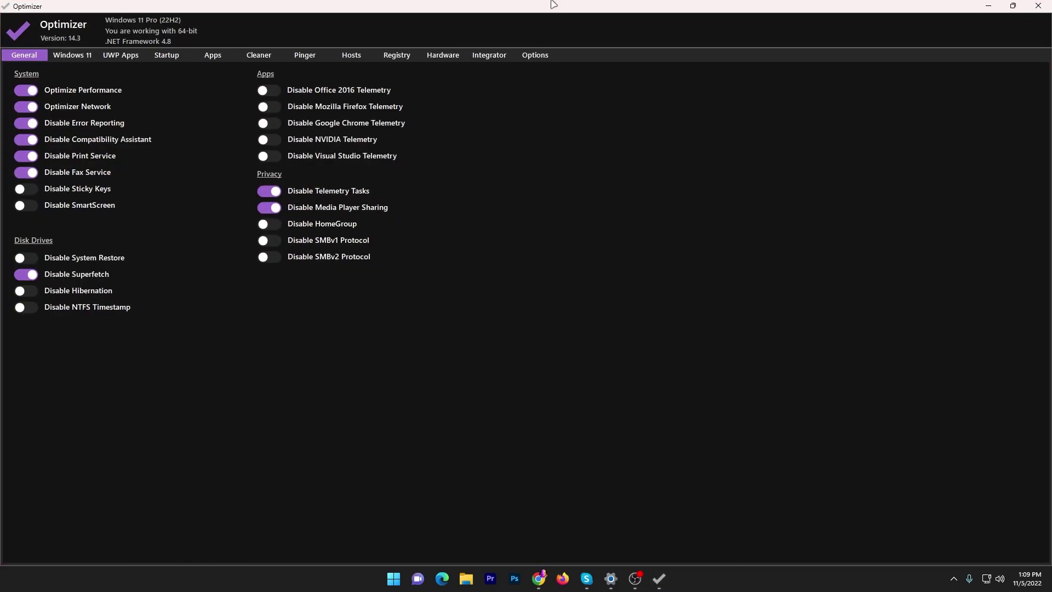
double_click(554, 5)
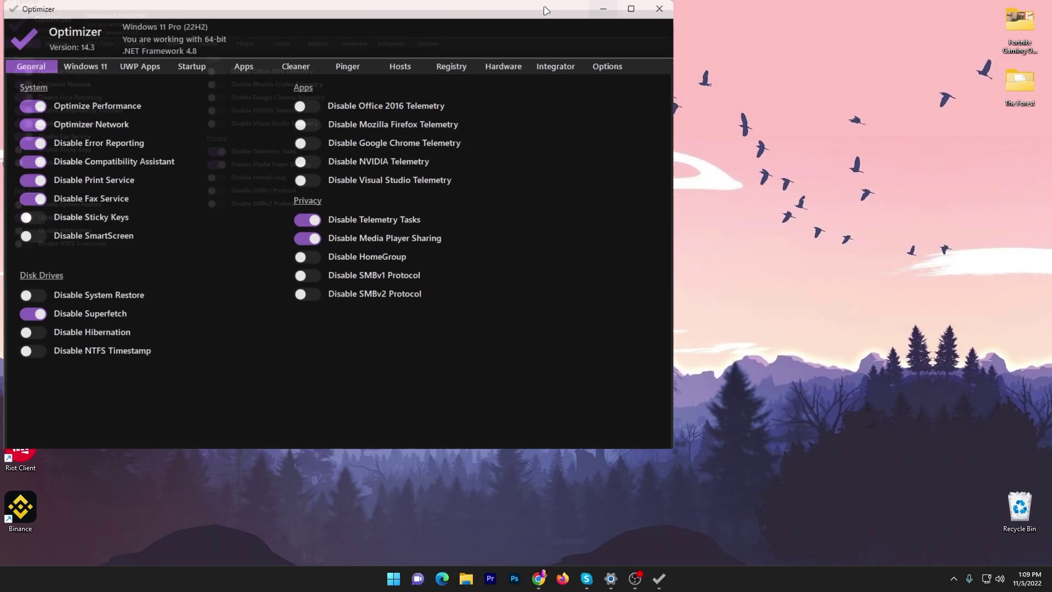
drag(413, 15, 639, 94)
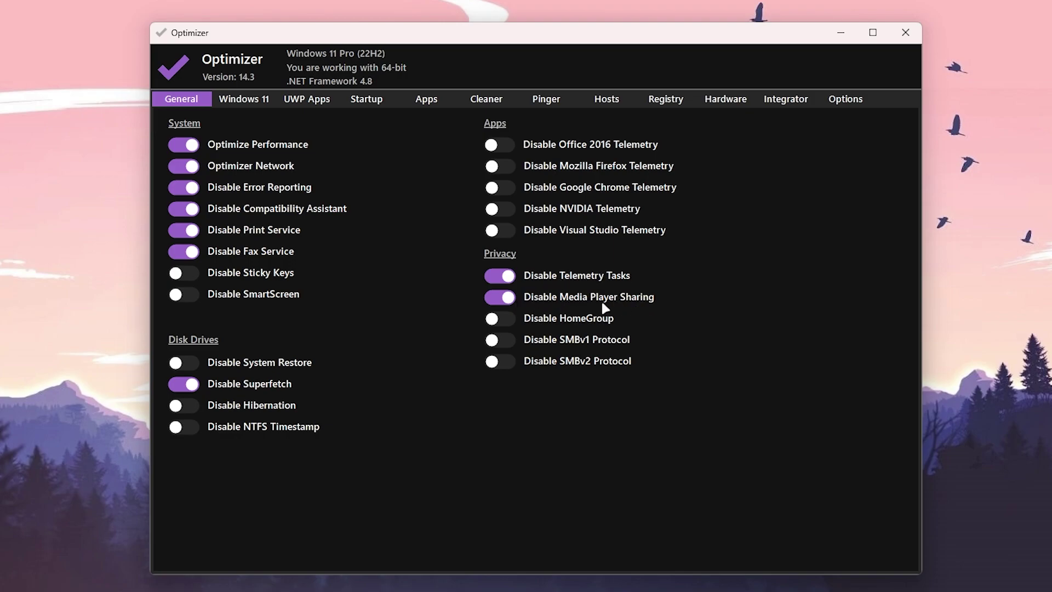
- On the Windows 11 tab, turn on Gaming Mode and disable Game Bar, Cortana and Start Menu ads
click(250, 99)
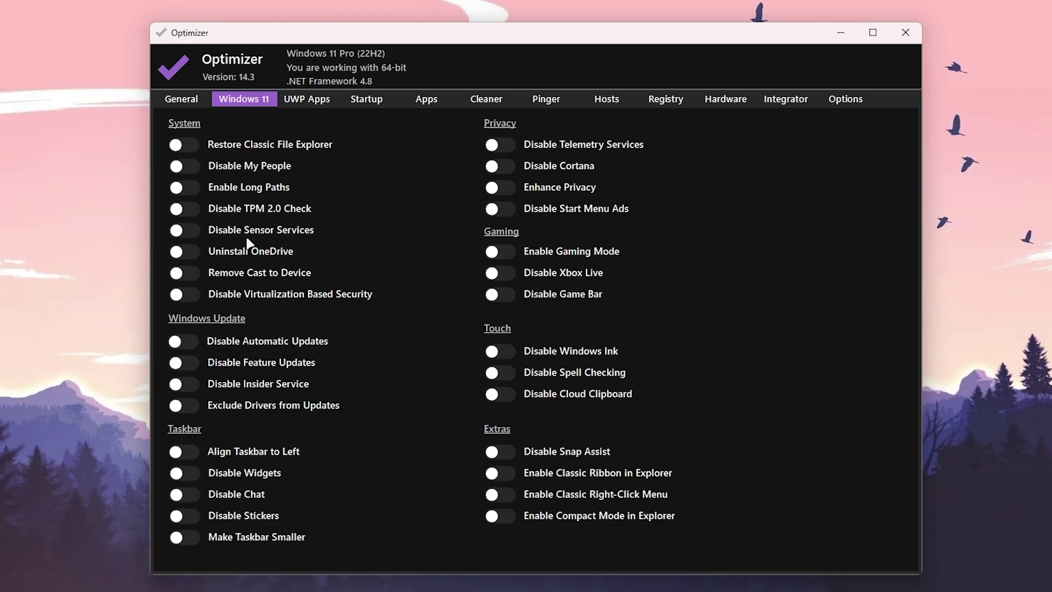
click(496, 254)
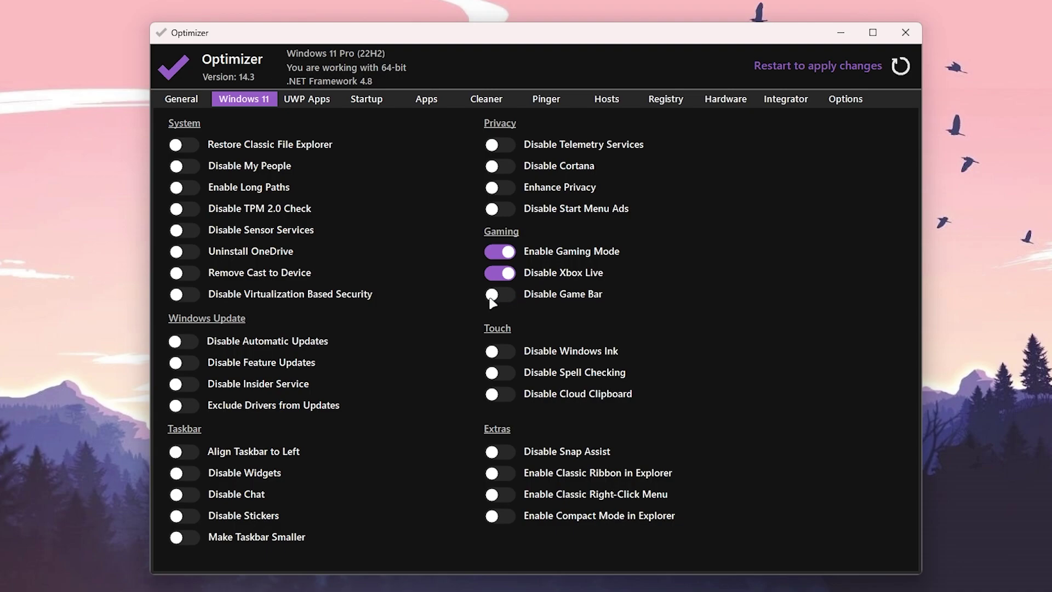
click(501, 299)
click(492, 166)
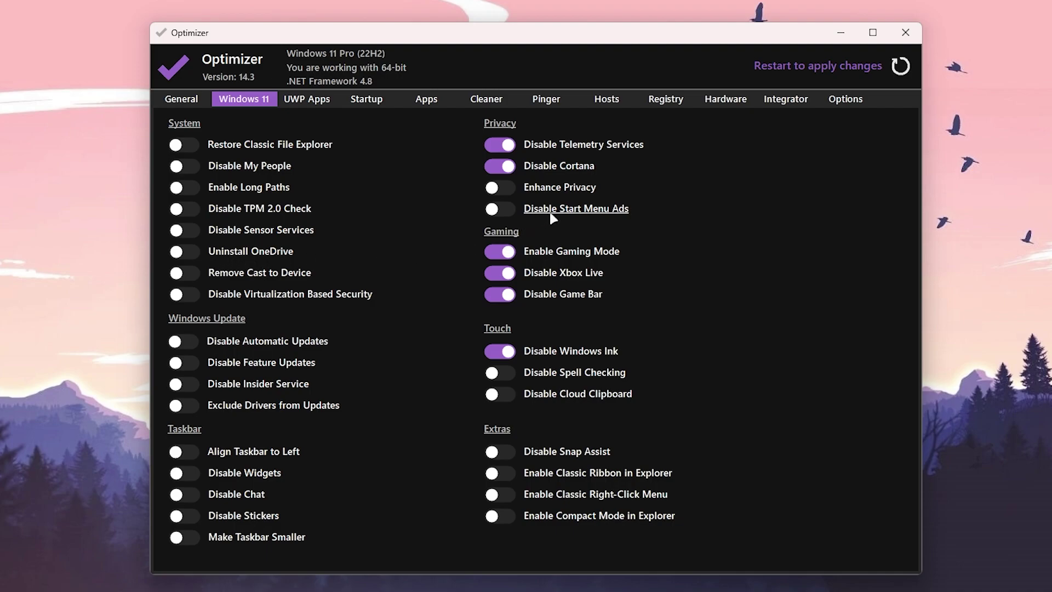
click(506, 206)
click(365, 104)
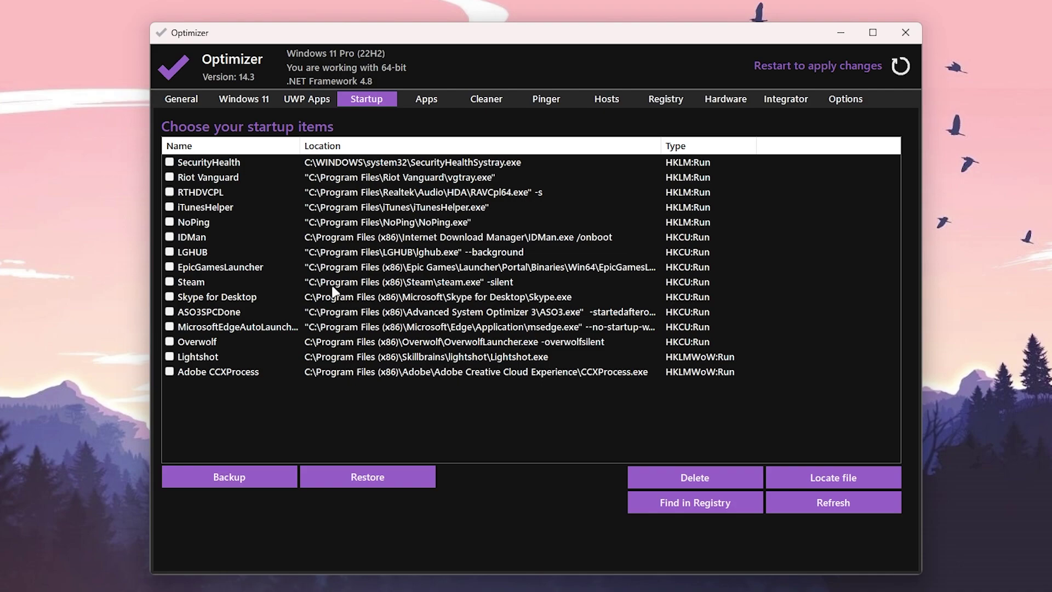
- Delete iTunesHelper from the startup items and confirm the removal
click(170, 208)
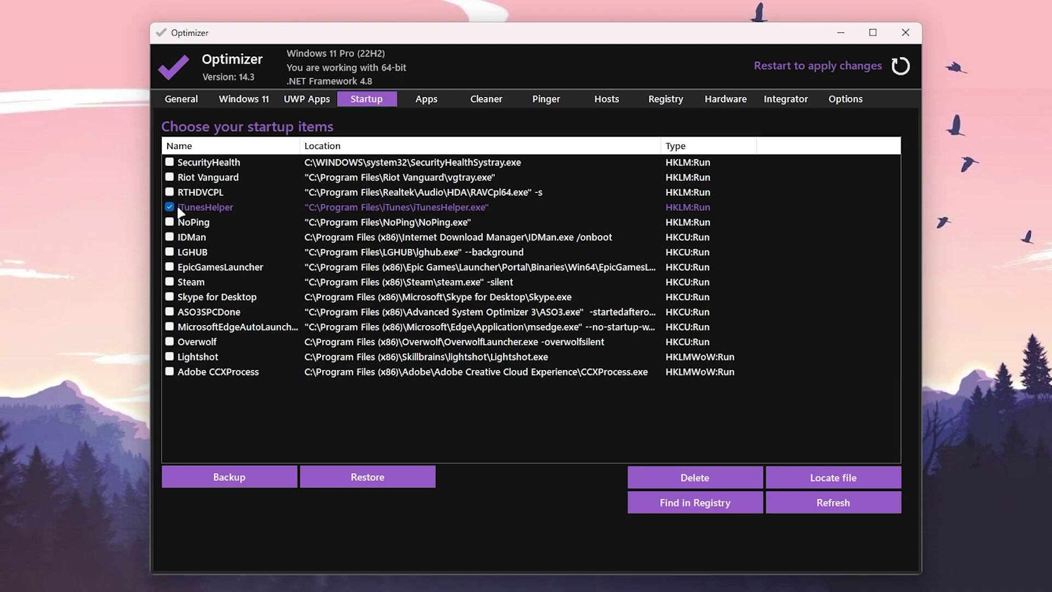
click(691, 480)
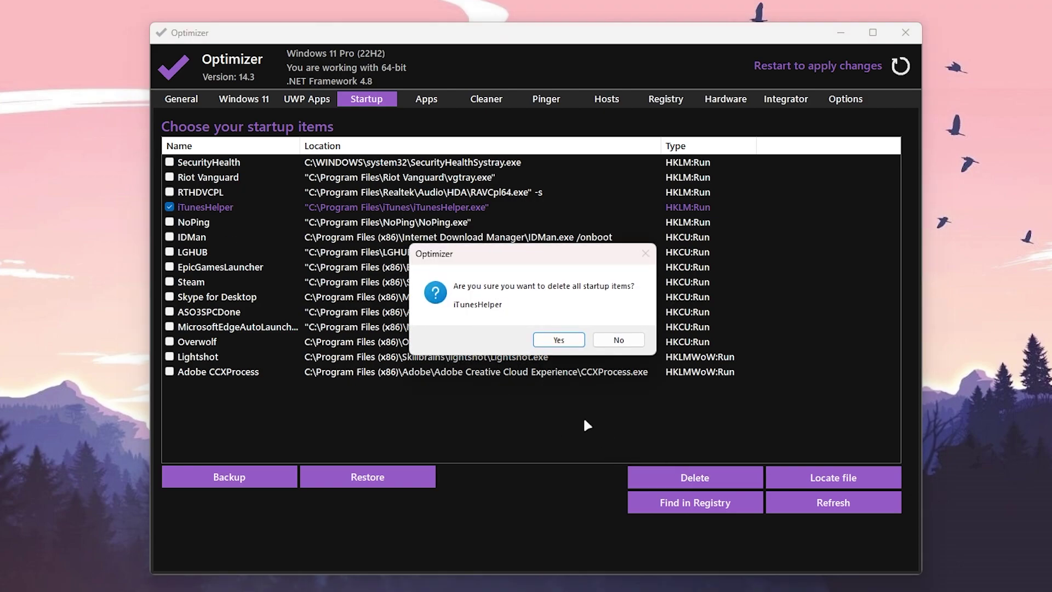
click(551, 341)
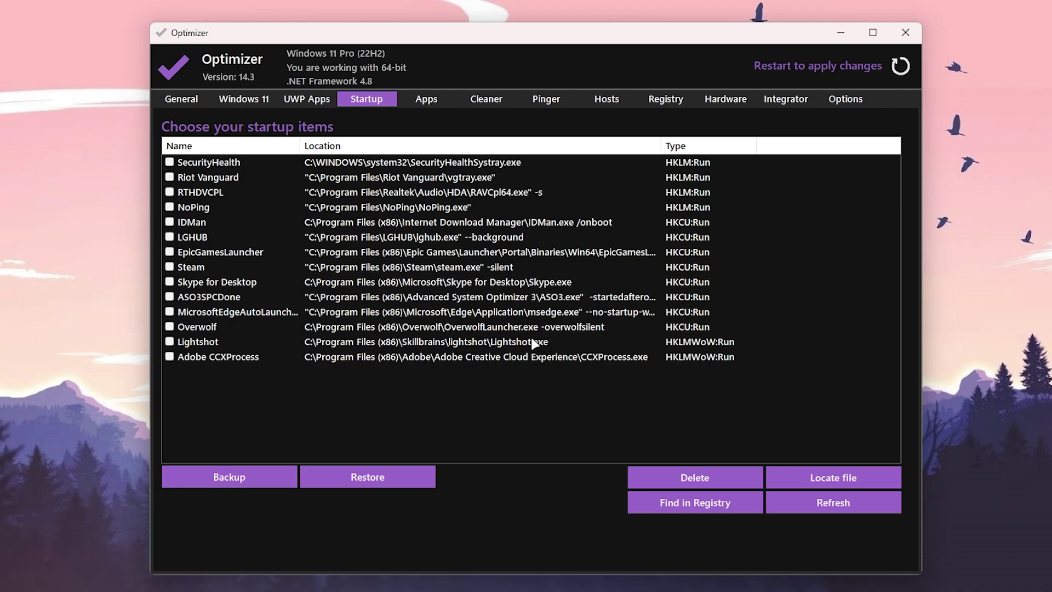
click(422, 104)
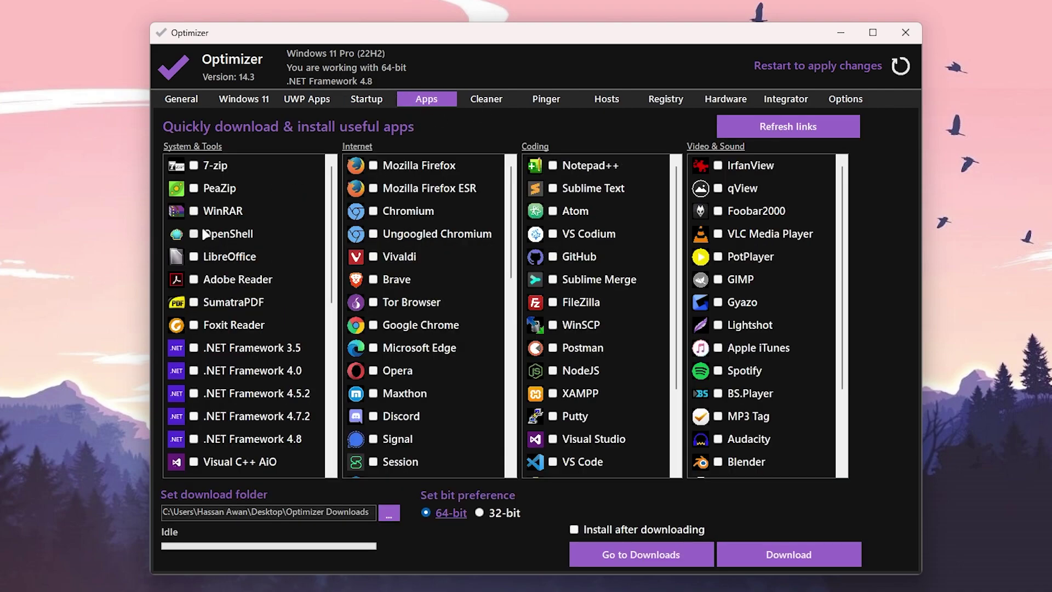
- Tick Visual C++ AiO and .NET Framework 4.8, 4.7.2, 4.5.2, 4.0 and 3.5 for download
scroll(202, 229, down, 3)
scroll(234, 264, up, 2)
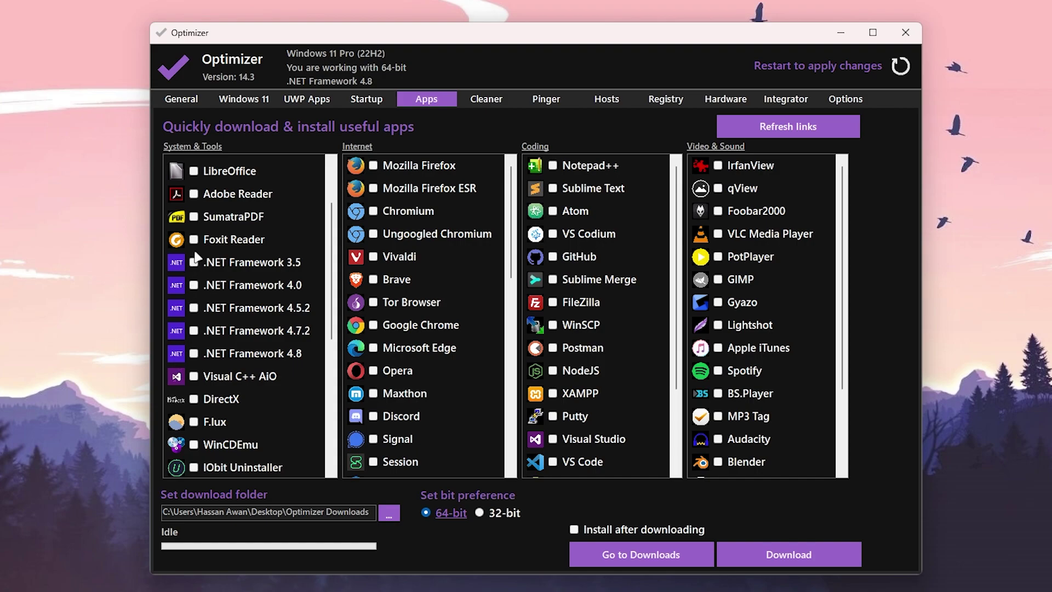
click(194, 376)
click(194, 354)
click(194, 330)
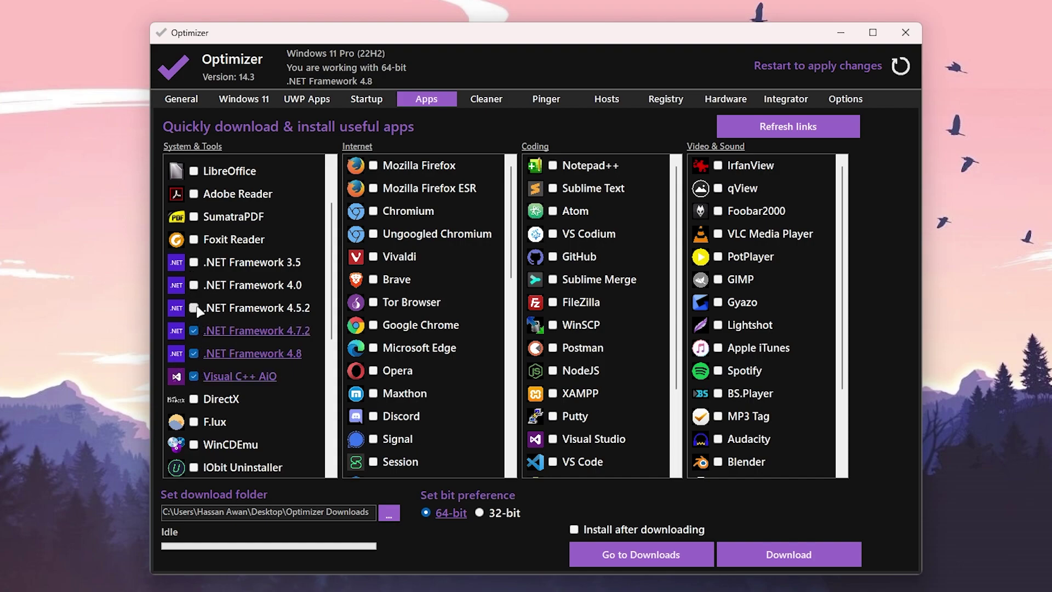
click(194, 308)
click(194, 285)
click(194, 262)
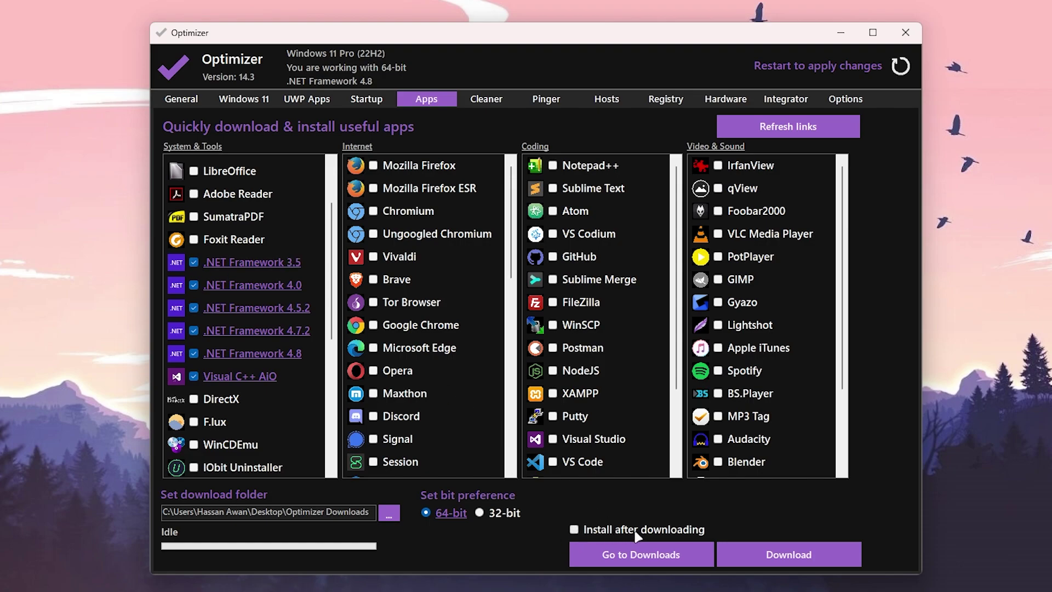
- Enable Install after downloading so the queued apps install automatically
click(574, 528)
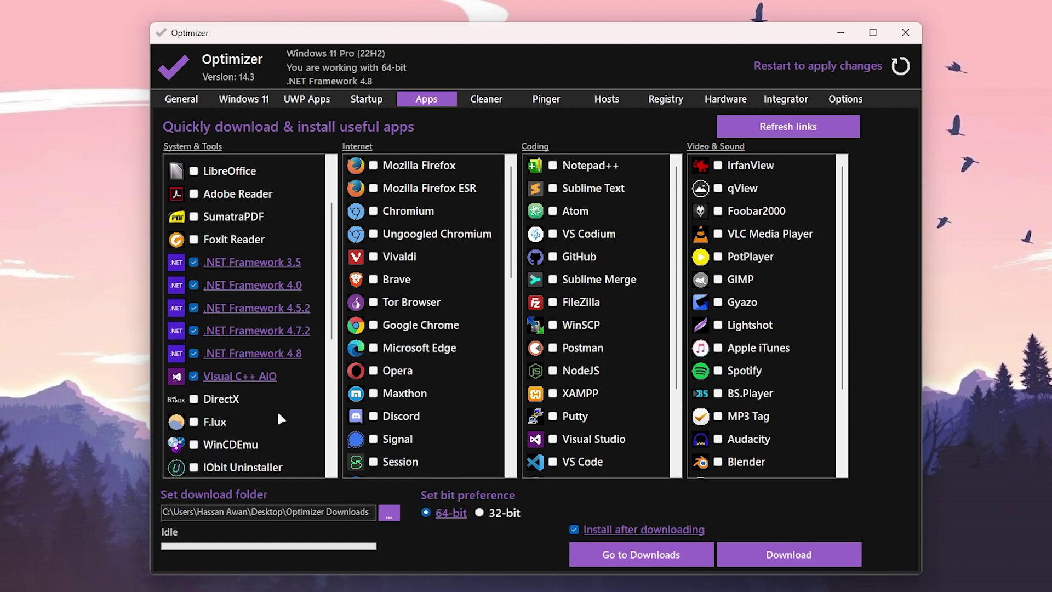
scroll(258, 413, down, 5)
scroll(433, 258, down, 8)
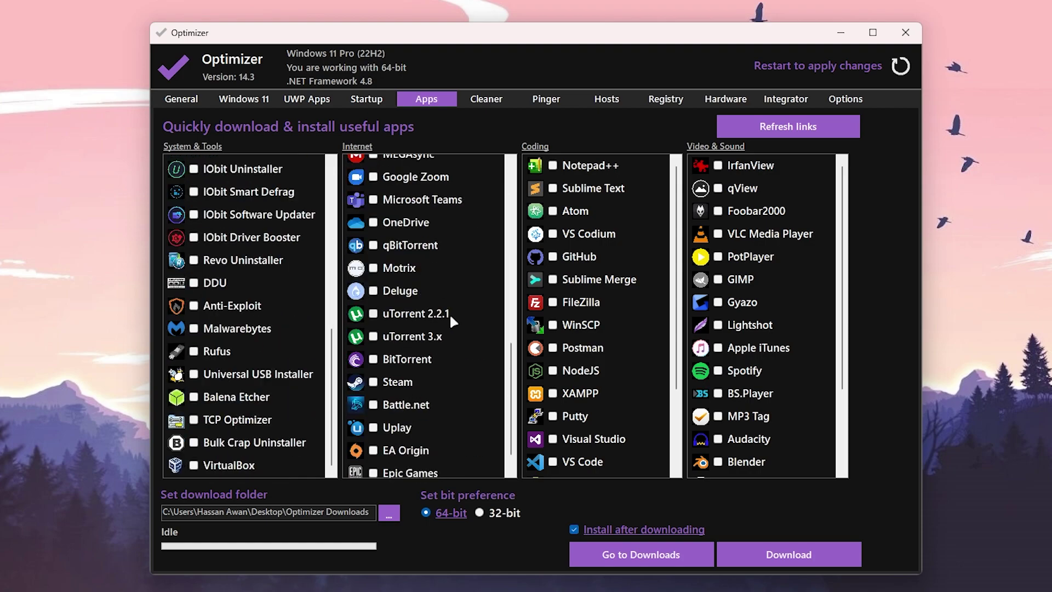
scroll(450, 314, down, 1)
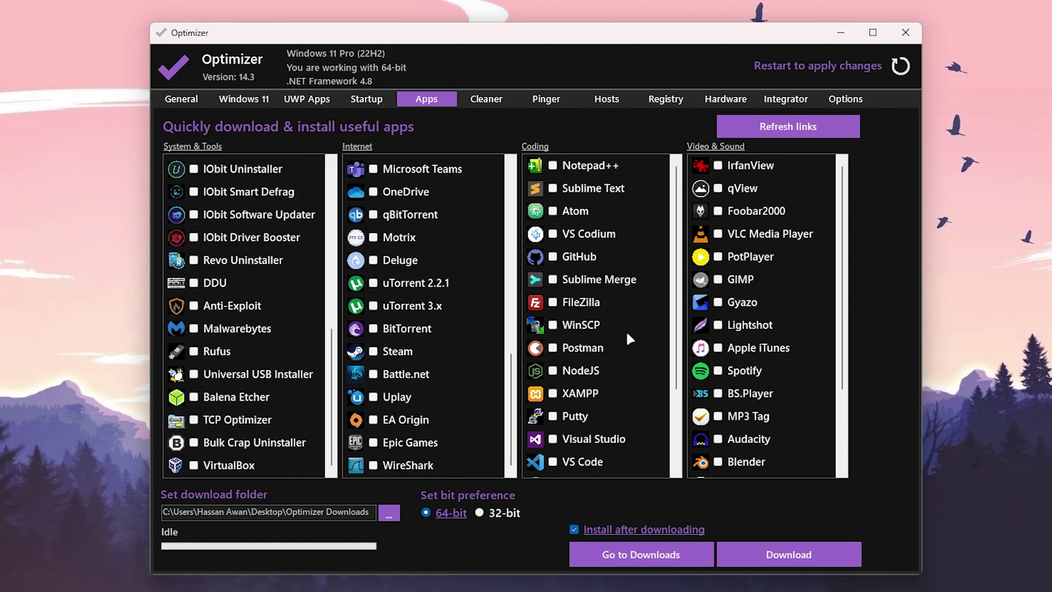
scroll(249, 199, up, 7)
scroll(222, 403, down, 3)
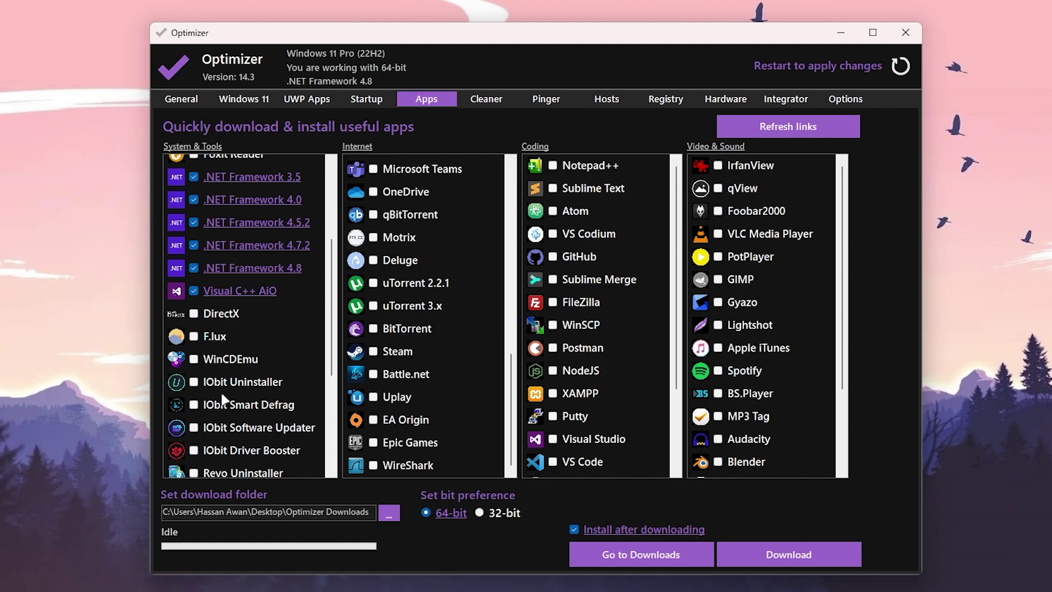
- On the Registry tab, tick Enable all to select every registry fix
click(657, 98)
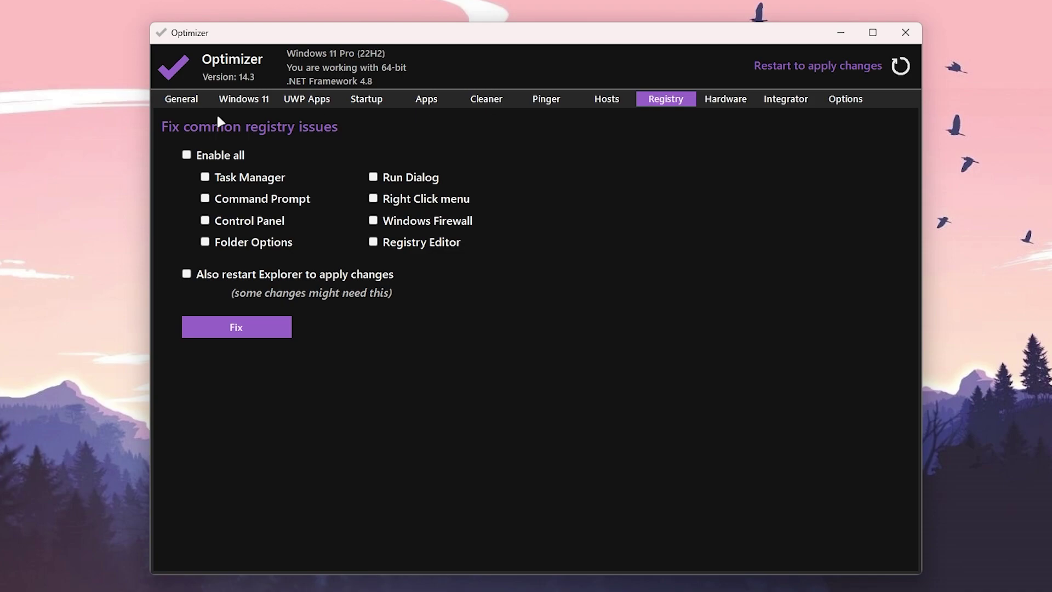
click(189, 155)
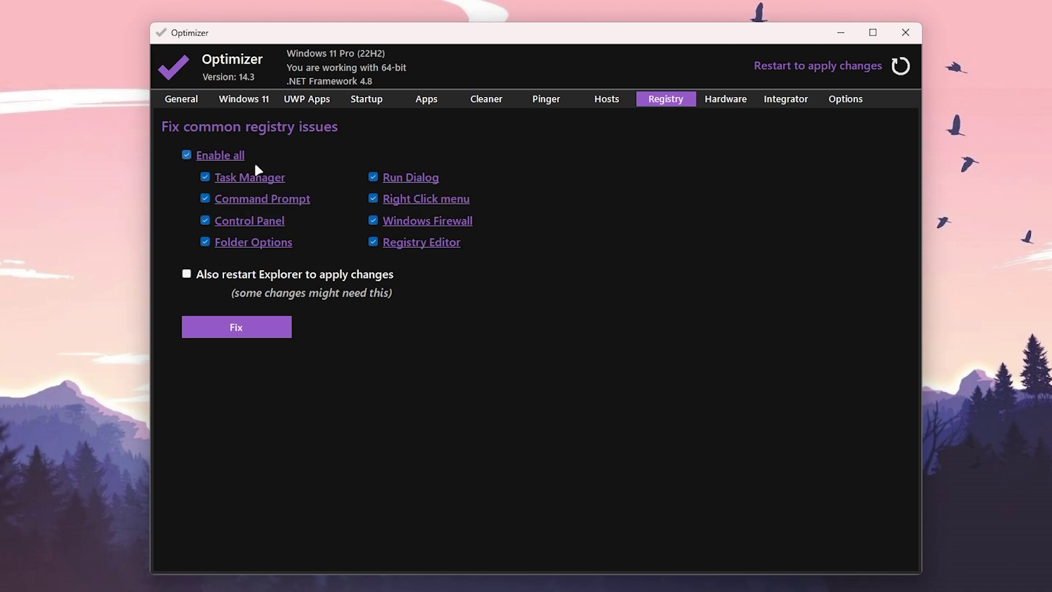